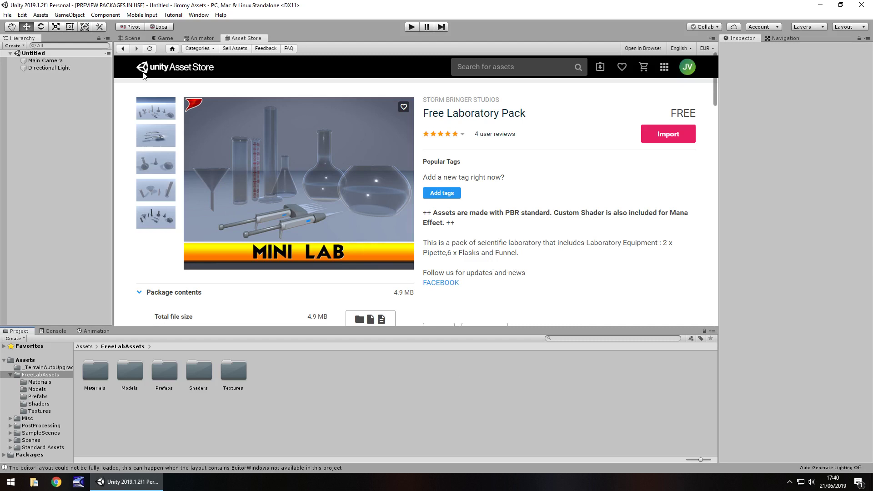
# Step: Switch from the Free Laboratory Pack store page to the empty Scene view
pyautogui.click(132, 38)
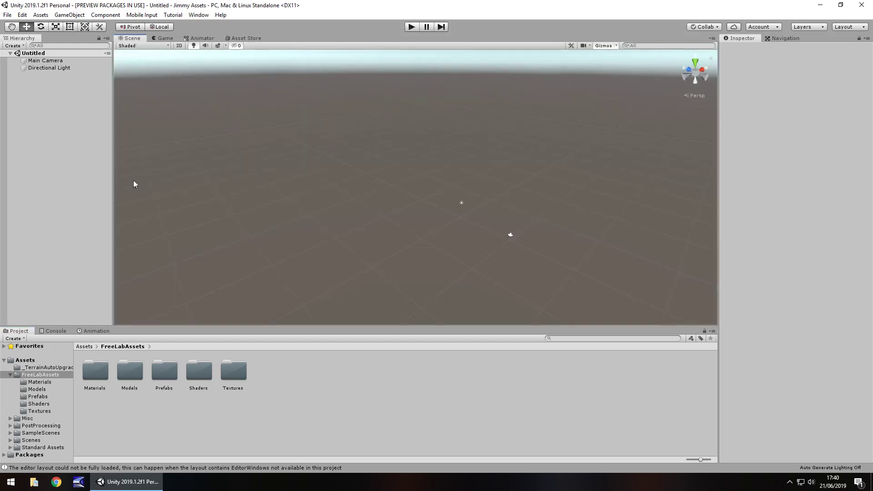
# Step: Browse the FreeLabAssets Materials, Models and Prefabs folders to list the flasks and pipettes
pyautogui.click(37, 384)
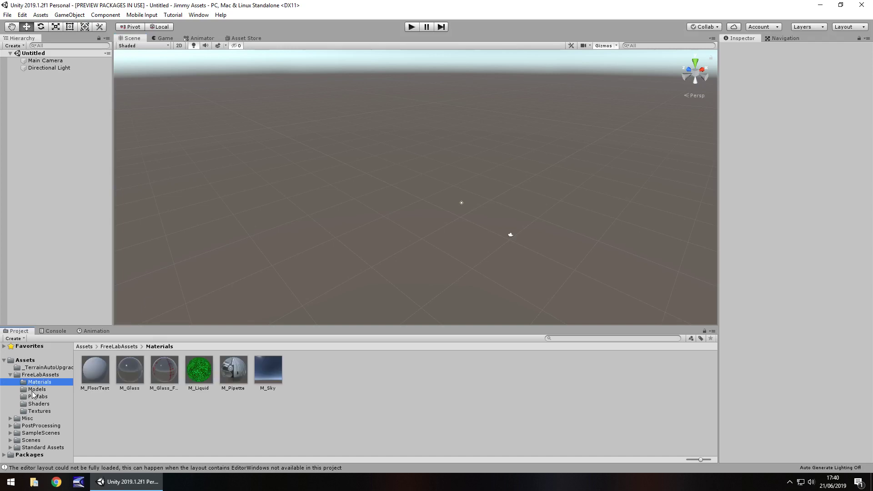
pyautogui.click(33, 391)
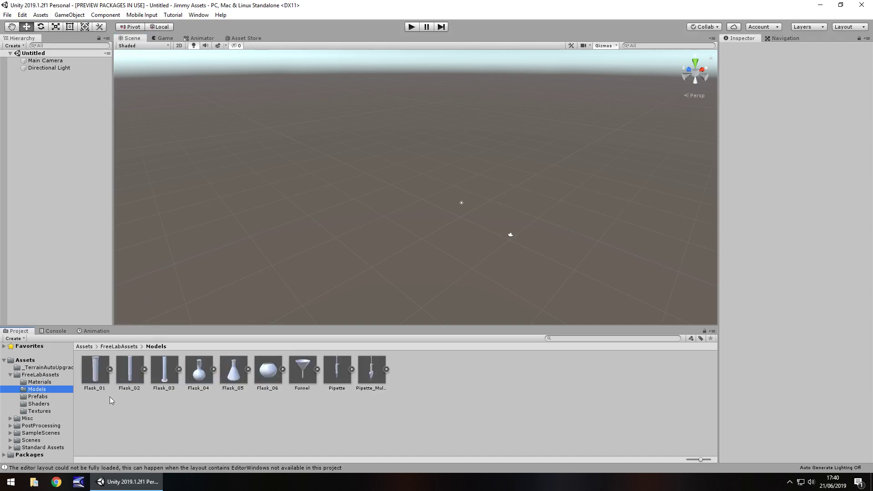
pyautogui.click(38, 396)
# Step: Place a Flask_01 prefab in the scene and frame the view around it
pyautogui.moveTo(95, 371); pyautogui.dragTo(343, 198)
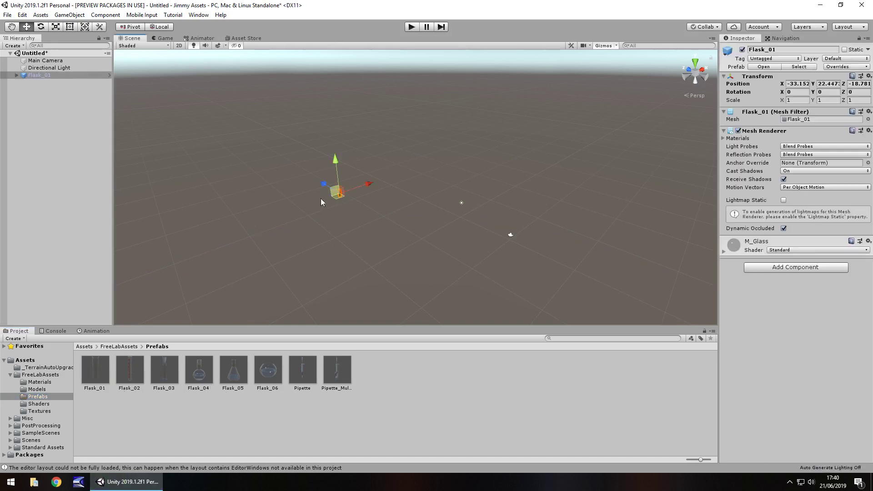
pyautogui.doubleClick(30, 75)
pyautogui.moveTo(540, 187); pyautogui.dragTo(380, 172, button='middle')
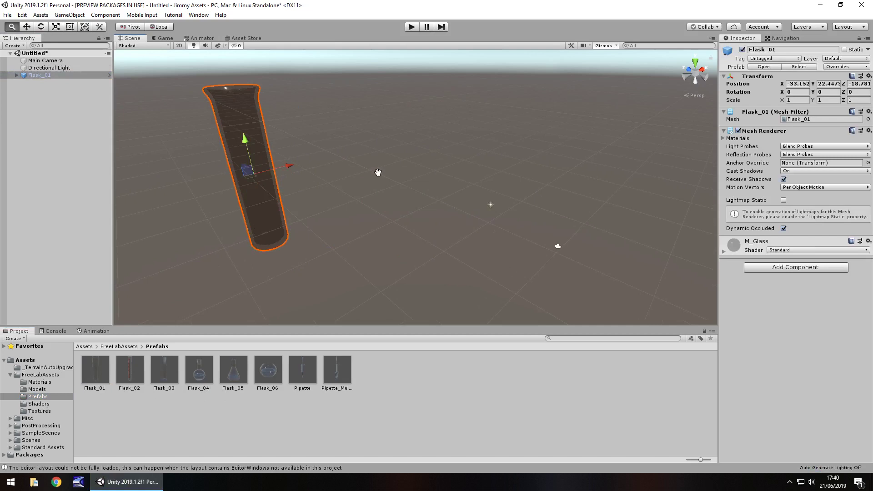
pyautogui.moveTo(433, 219); pyautogui.dragTo(417, 227, button='middle')
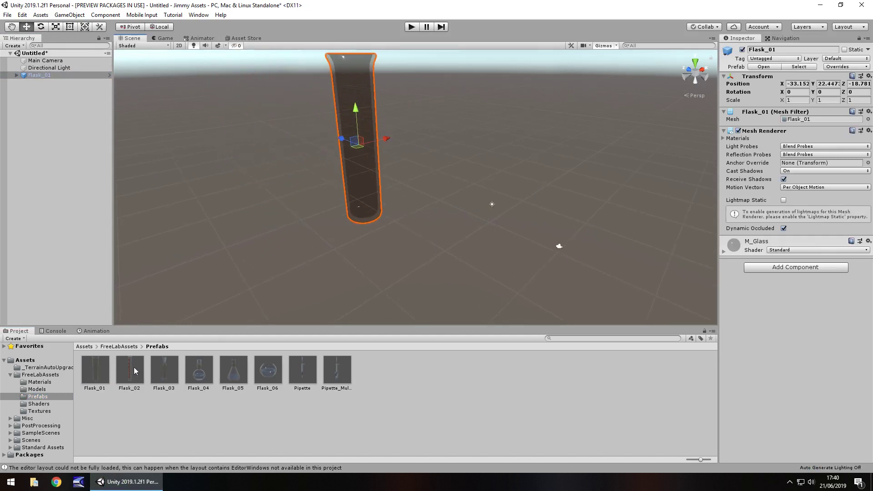
# Step: Add Flask_02 beside it and set its glass material's shader to Standard
pyautogui.moveTo(133, 366); pyautogui.dragTo(382, 199)
pyautogui.moveTo(443, 153); pyautogui.dragTo(443, 154)
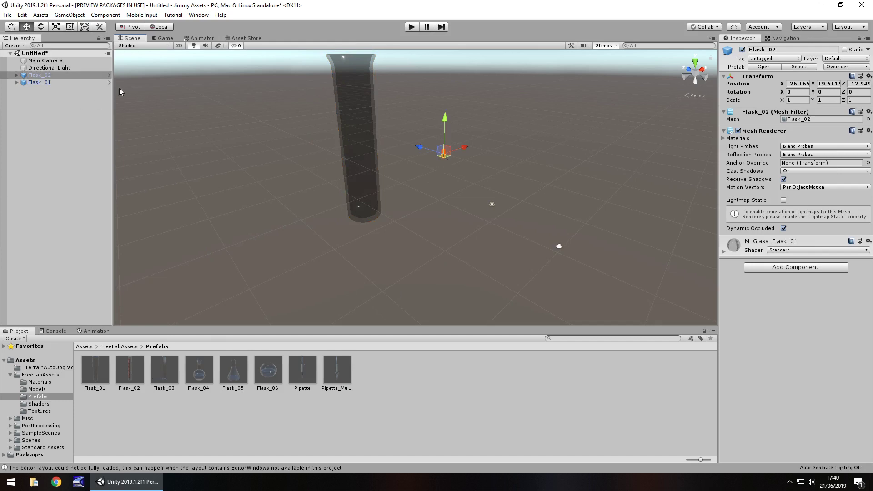
pyautogui.doubleClick(40, 75)
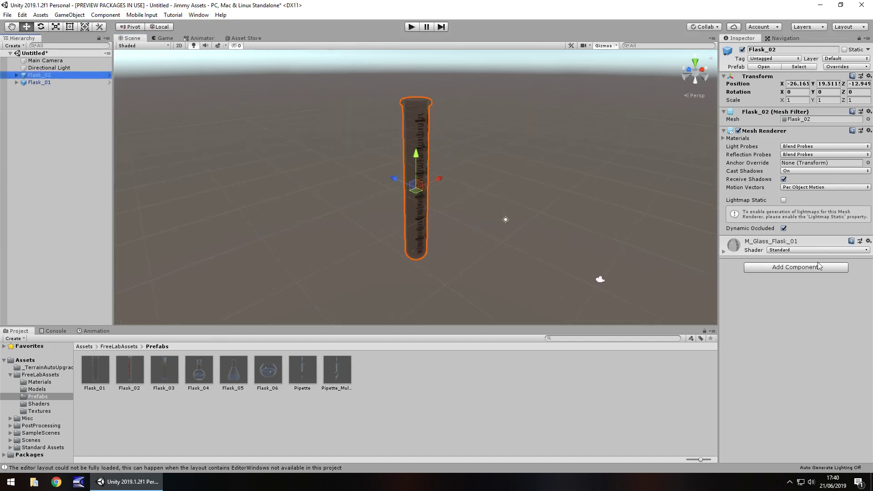
pyautogui.click(805, 252)
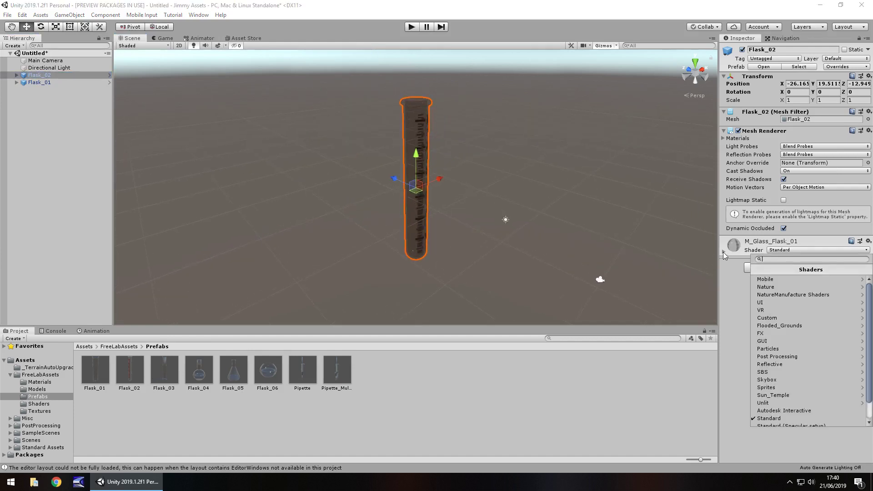
pyautogui.click(799, 280)
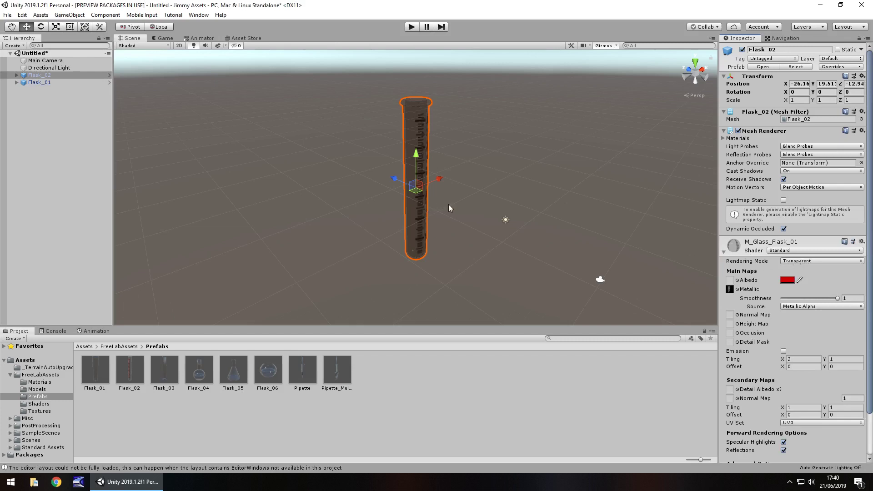
# Step: Place a Flask_05 prefab in the scene and frame it
pyautogui.moveTo(233, 369); pyautogui.dragTo(432, 230)
pyautogui.moveTo(366, 280); pyautogui.dragTo(359, 266)
pyautogui.doubleClick(39, 75)
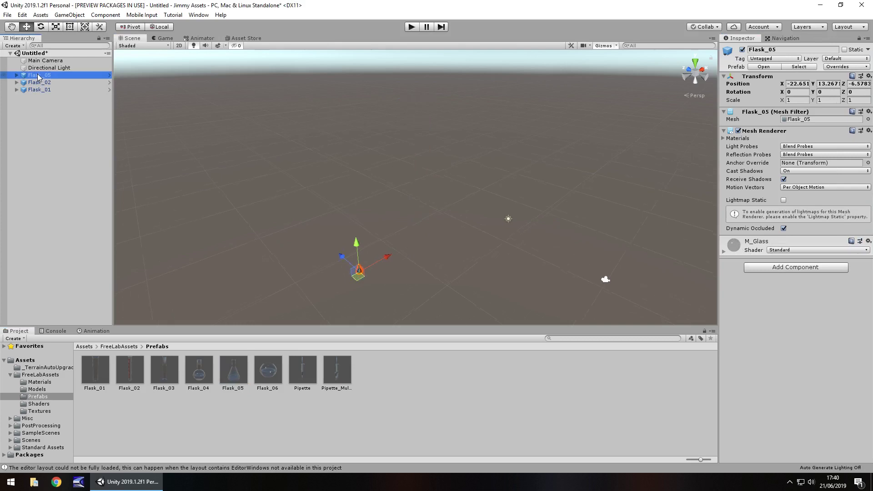
pyautogui.scroll(-5, 429, 172)
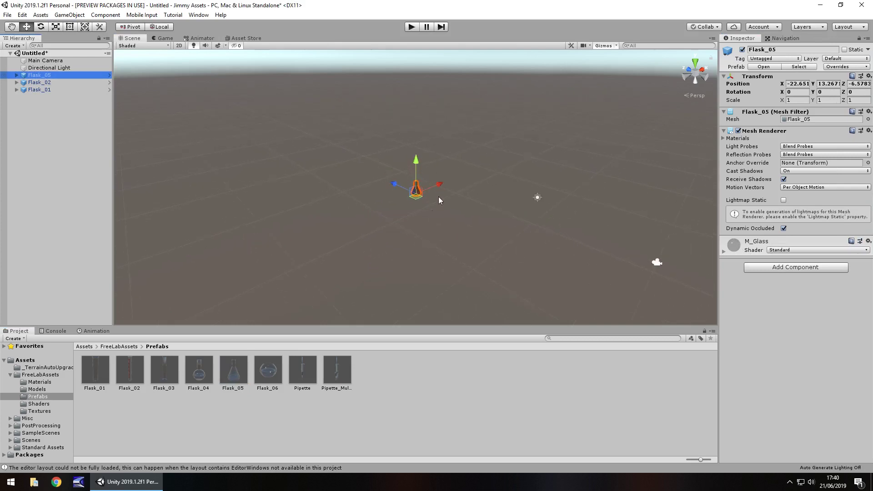
# Step: Add Flask_04 to the scene, then zoom and orbit to inspect it
pyautogui.moveTo(201, 378); pyautogui.dragTo(255, 252)
pyautogui.doubleClick(39, 75)
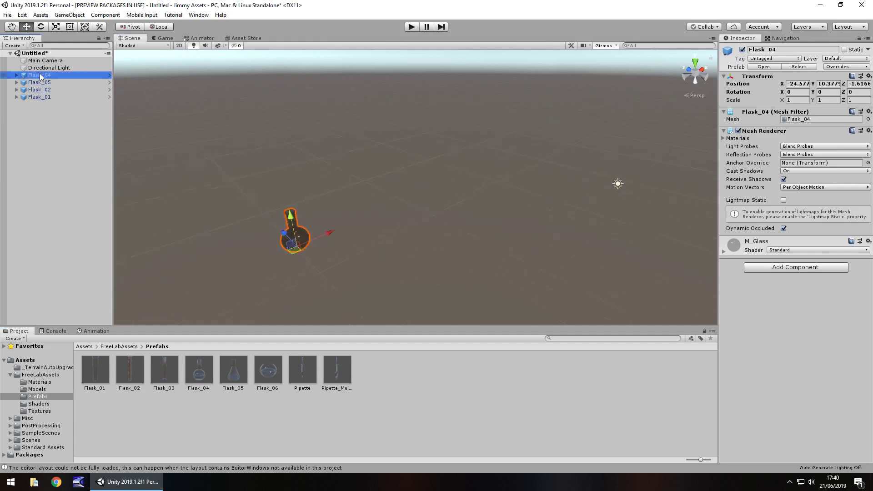
pyautogui.scroll(3, 427, 226)
pyautogui.keyDown('alt'); pyautogui.moveTo(461, 193); pyautogui.dragTo(279, 311, button='right'); pyautogui.keyUp('alt')
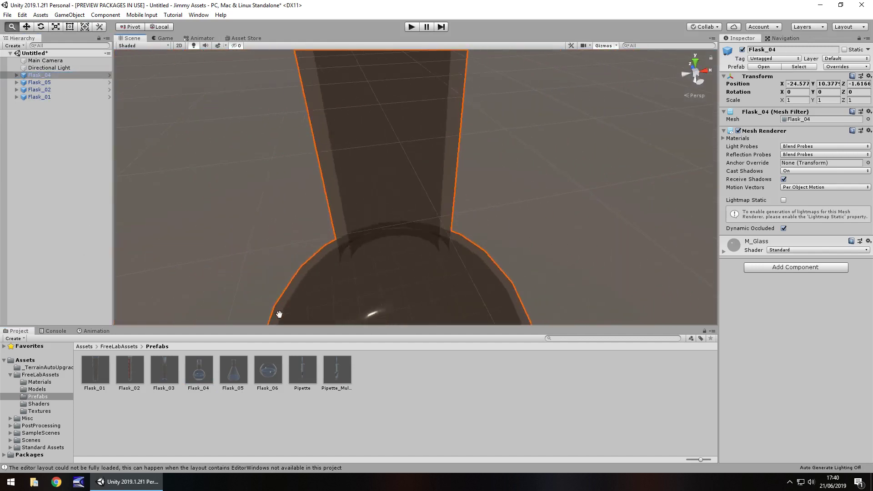
pyautogui.keyDown('alt'); pyautogui.moveTo(279, 312); pyautogui.dragTo(464, 234); pyautogui.keyUp('alt')
pyautogui.scroll(-5, 464, 234)
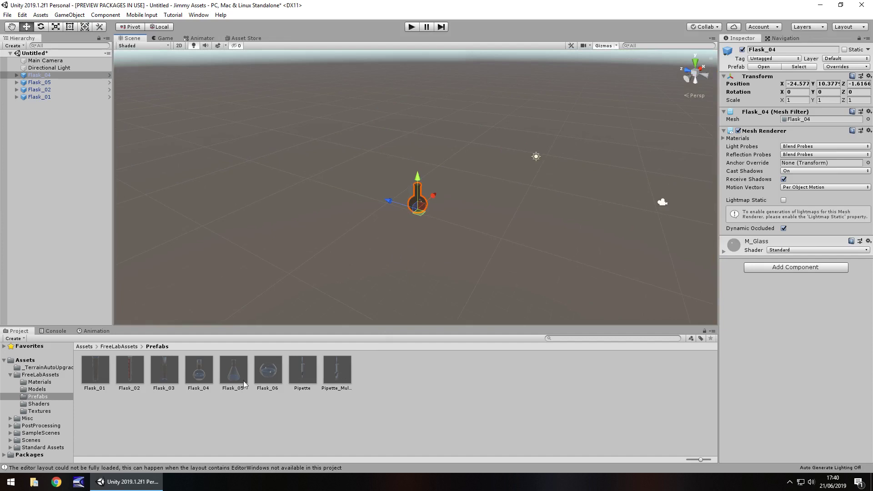
pyautogui.click(41, 404)
pyautogui.press('Up')
pyautogui.press('Up')
pyautogui.press('Up')
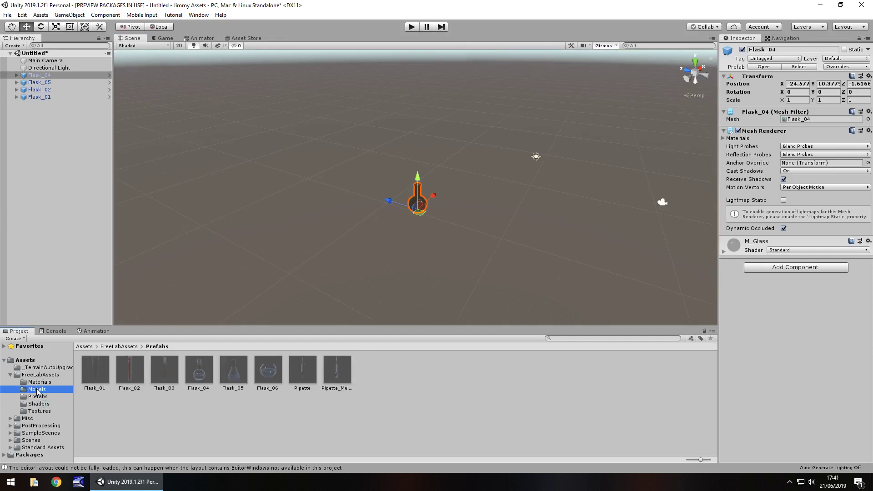
pyautogui.click(41, 404)
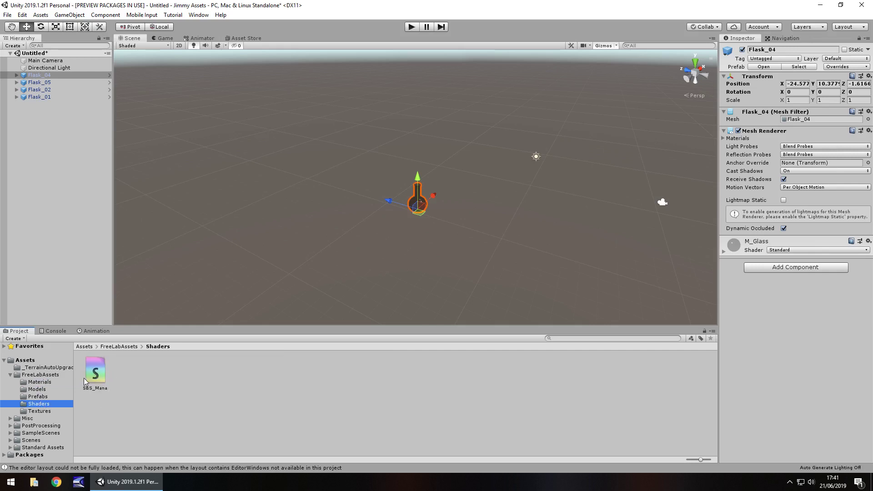
pyautogui.click(47, 411)
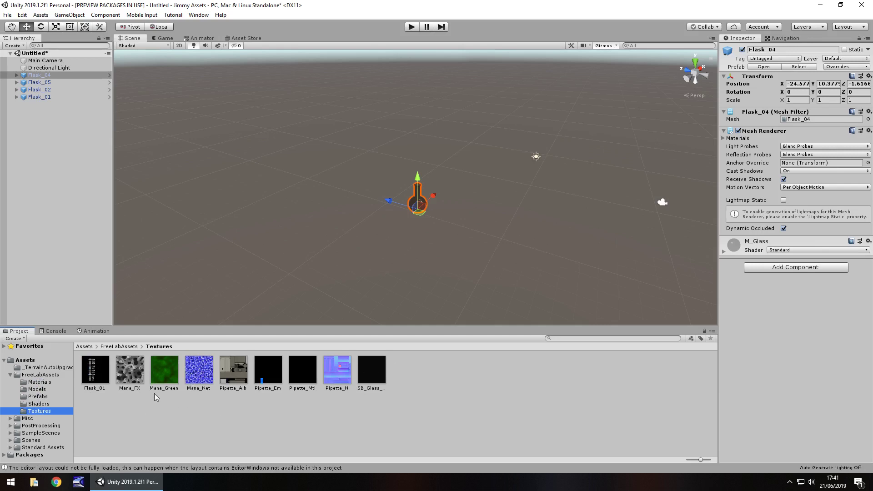
pyautogui.click(33, 382)
pyautogui.click(41, 389)
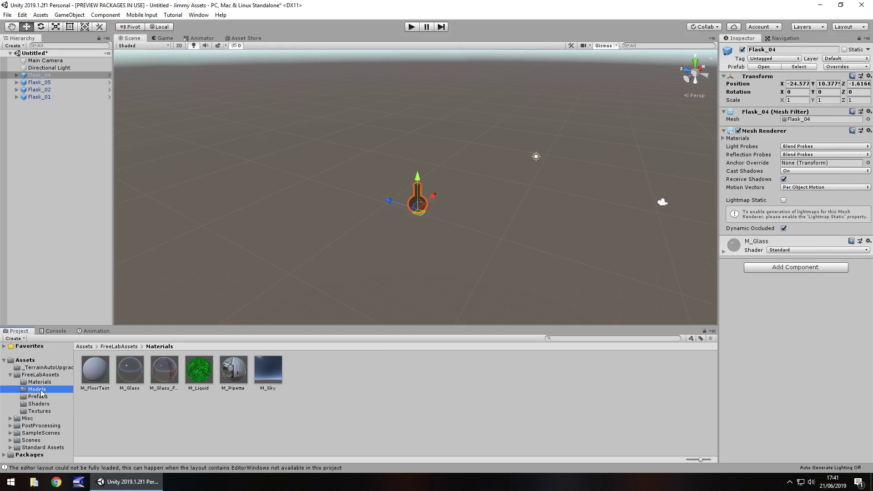
pyautogui.click(39, 382)
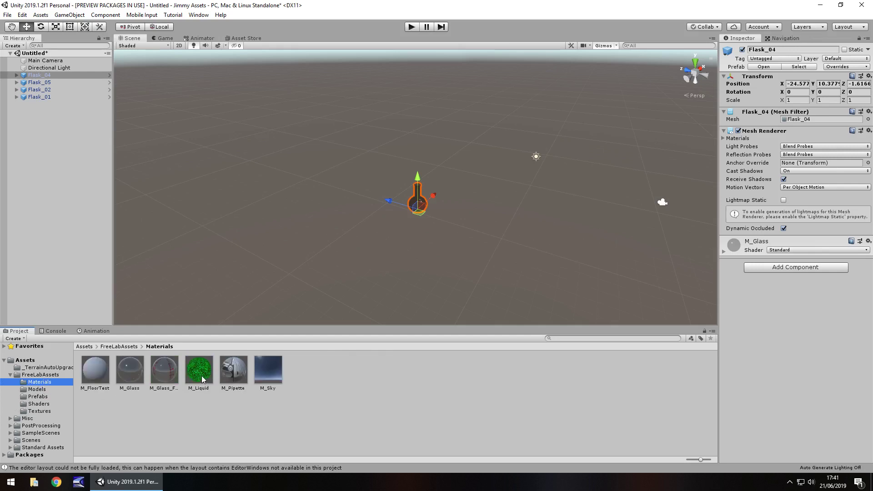
pyautogui.click(39, 404)
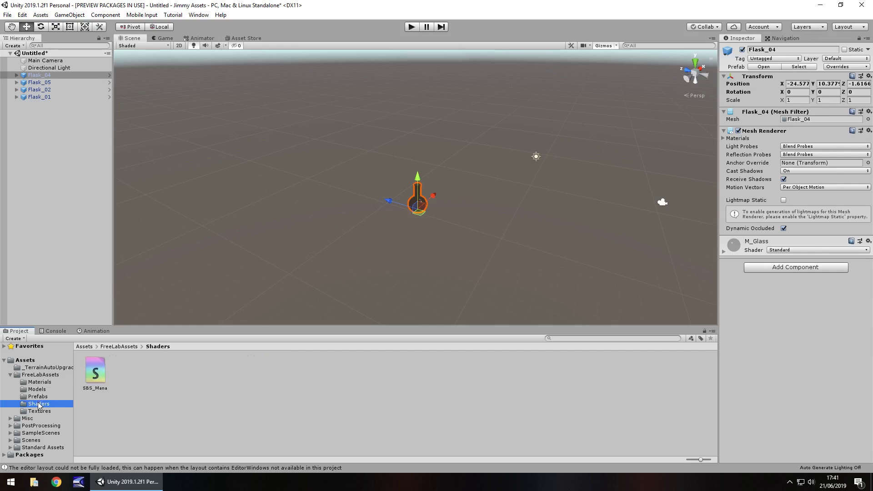
pyautogui.click(38, 396)
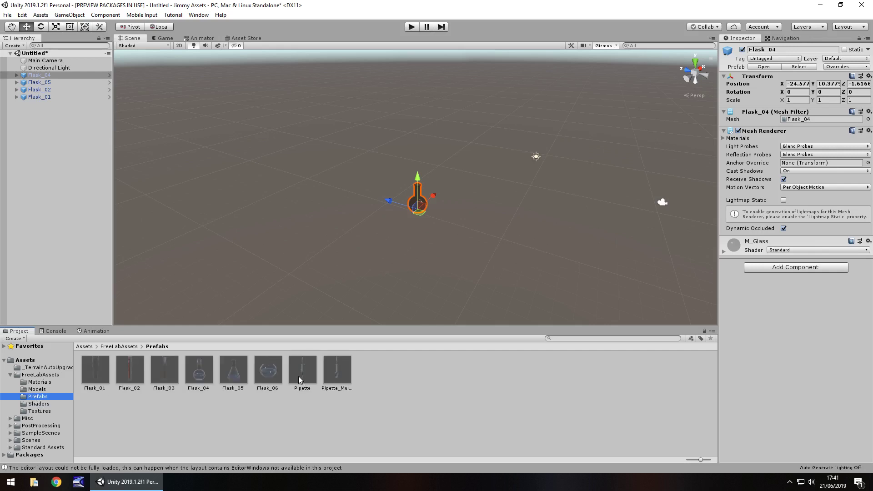
# Step: Place Flask_06 in the scene and activate its F_Liquid_06 child object
pyautogui.moveTo(273, 374); pyautogui.dragTo(255, 237)
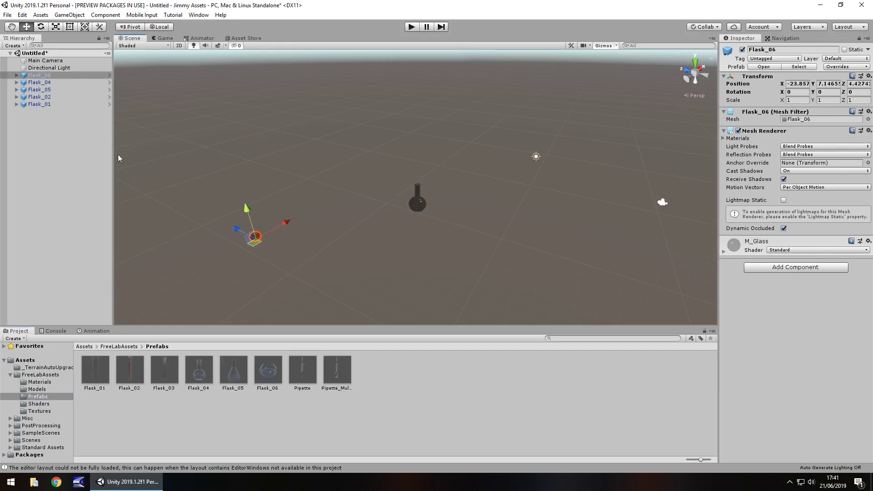
pyautogui.doubleClick(33, 75)
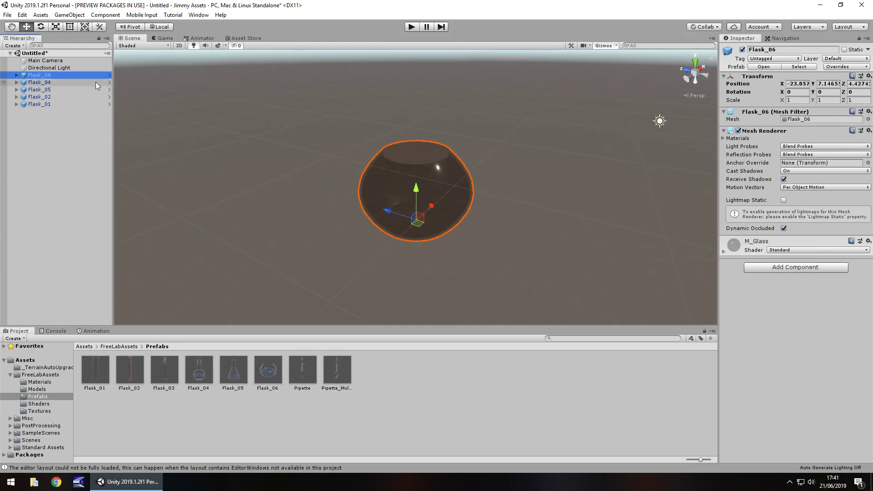
pyautogui.click(17, 75)
pyautogui.click(48, 83)
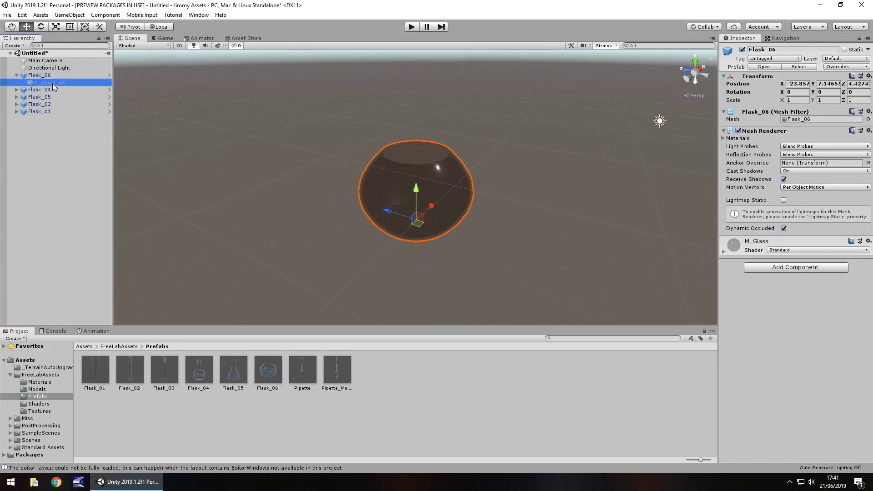
pyautogui.click(742, 50)
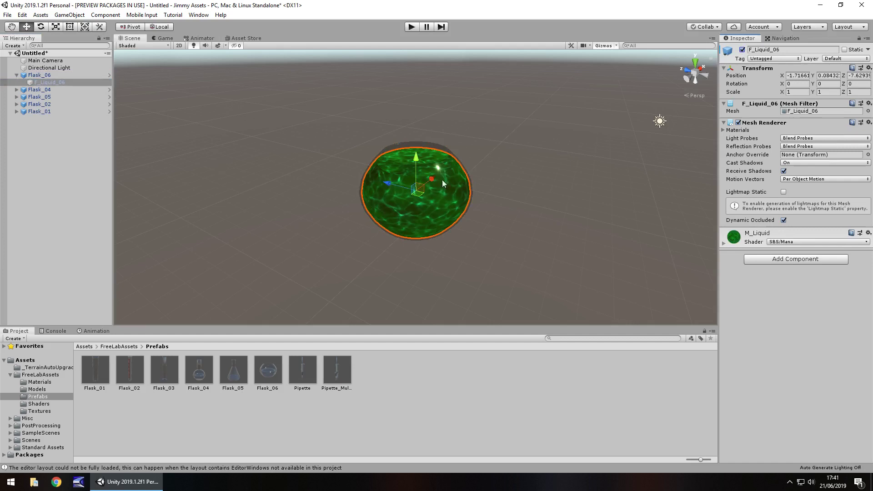
# Step: Orbit around the green liquid, then return to the Free Laboratory Pack store page
pyautogui.moveTo(476, 236); pyautogui.dragTo(309, 270, button='middle')
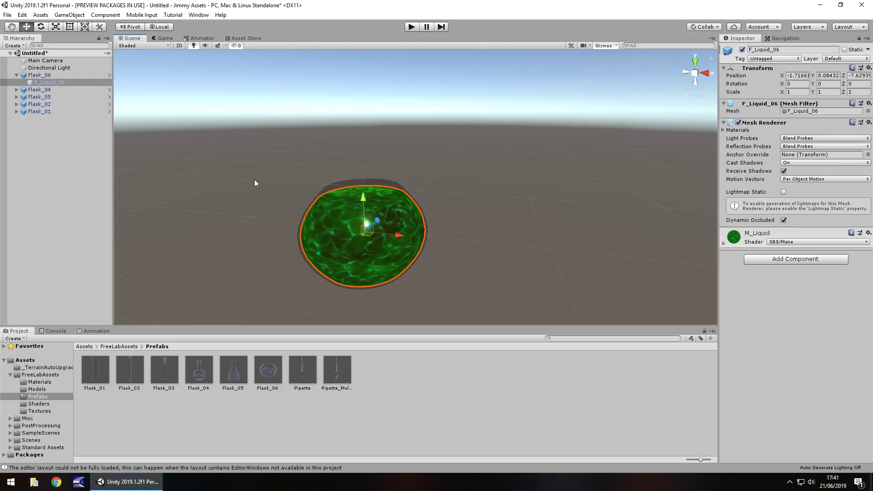
pyautogui.keyDown('alt'); pyautogui.moveTo(255, 183); pyautogui.dragTo(429, 217); pyautogui.keyUp('alt')
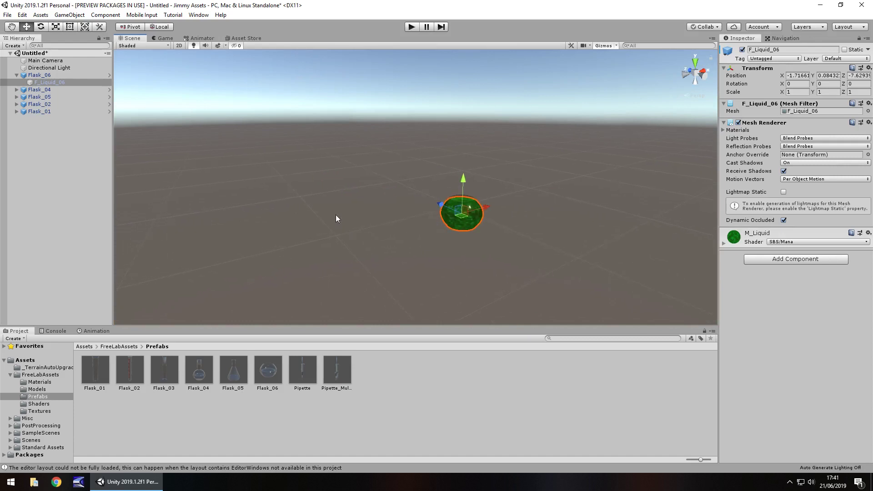
pyautogui.click(245, 39)
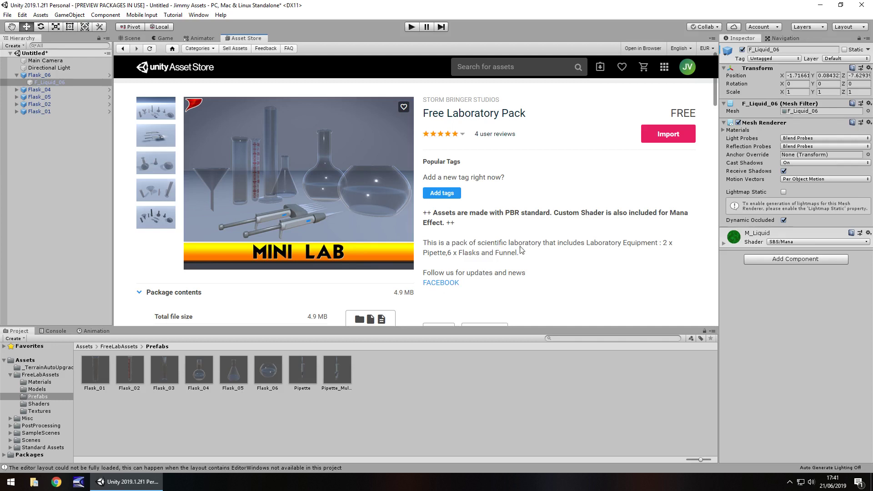
pyautogui.click(132, 39)
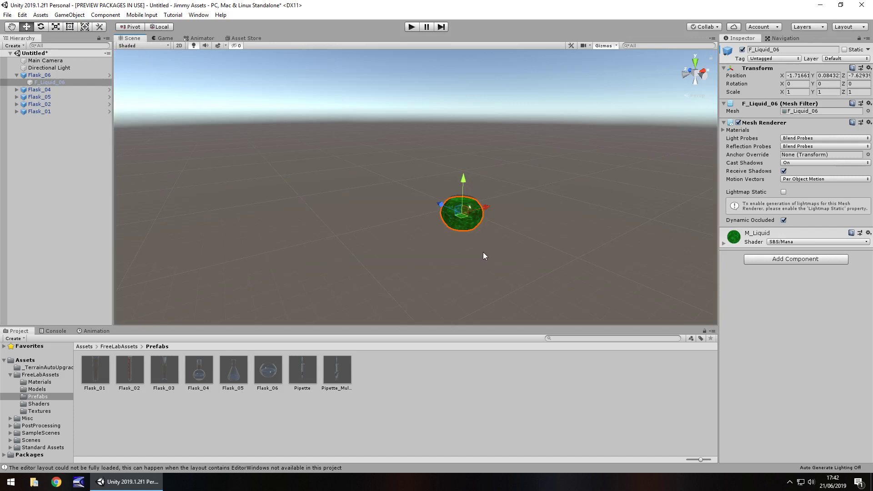
# Step: Place a Pipette_Multy prefab in the scene and centre the view on it
pyautogui.moveTo(305, 224); pyautogui.dragTo(703, 259, button='right')
pyautogui.scroll(5, 400, 271)
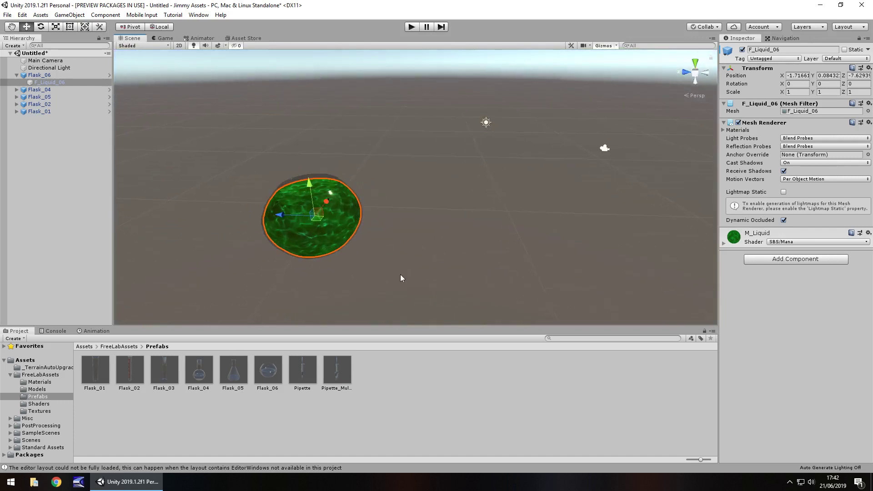
pyautogui.moveTo(337, 369); pyautogui.dragTo(437, 260)
pyautogui.doubleClick(65, 77)
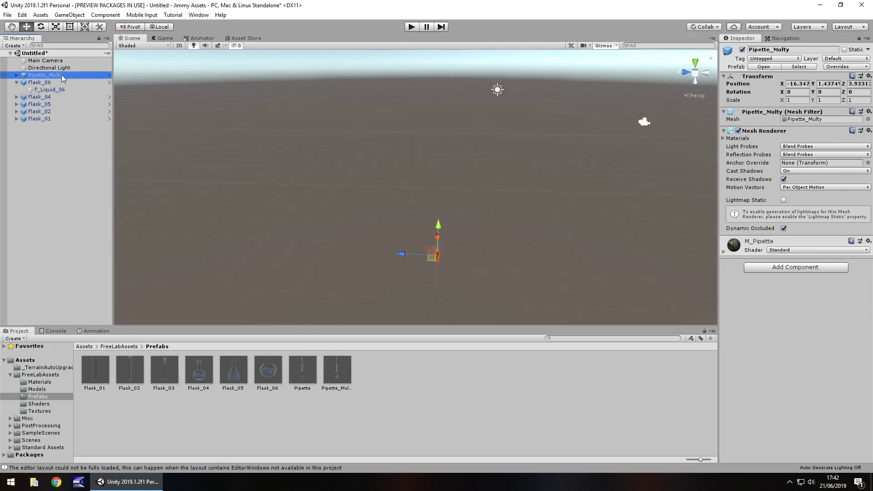
pyautogui.scroll(3, 460, 179)
pyautogui.moveTo(400, 154); pyautogui.dragTo(151, 80, button='middle')
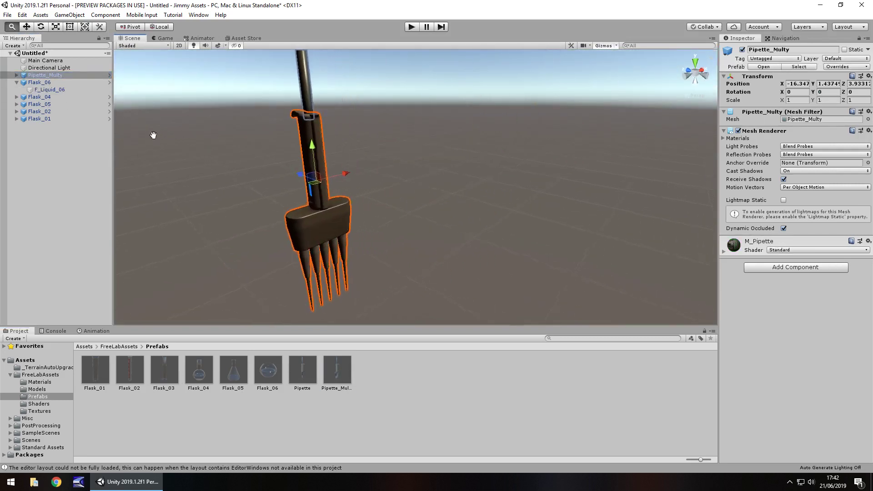
pyautogui.click(457, 230)
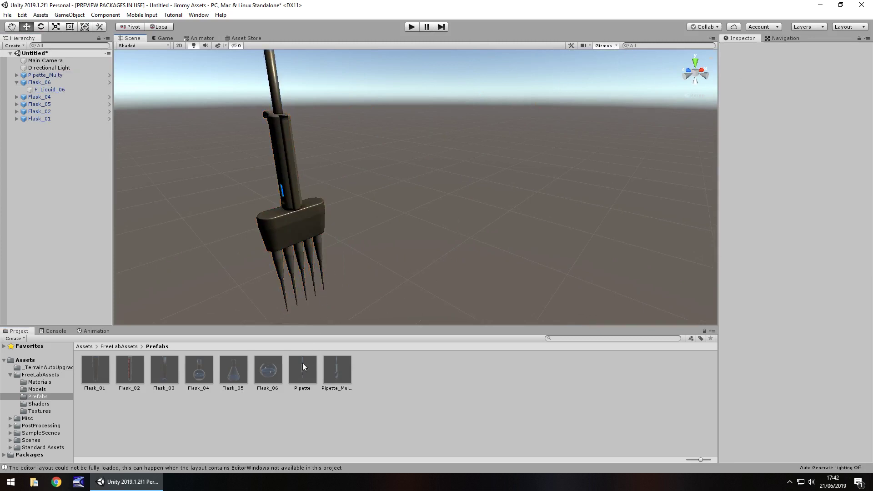
# Step: Add a Pipette prefab to the scene and frame it
pyautogui.moveTo(419, 192); pyautogui.dragTo(420, 195)
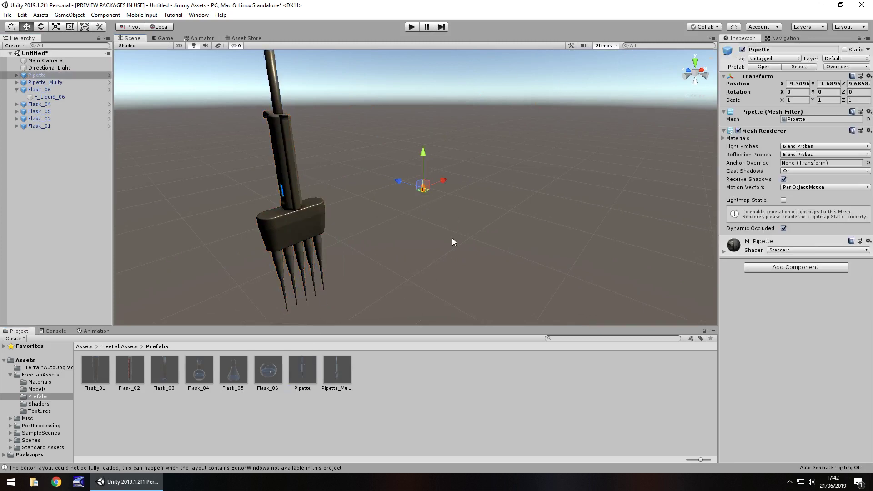
pyautogui.doubleClick(38, 76)
pyautogui.moveTo(483, 156); pyautogui.dragTo(338, 152, button='middle')
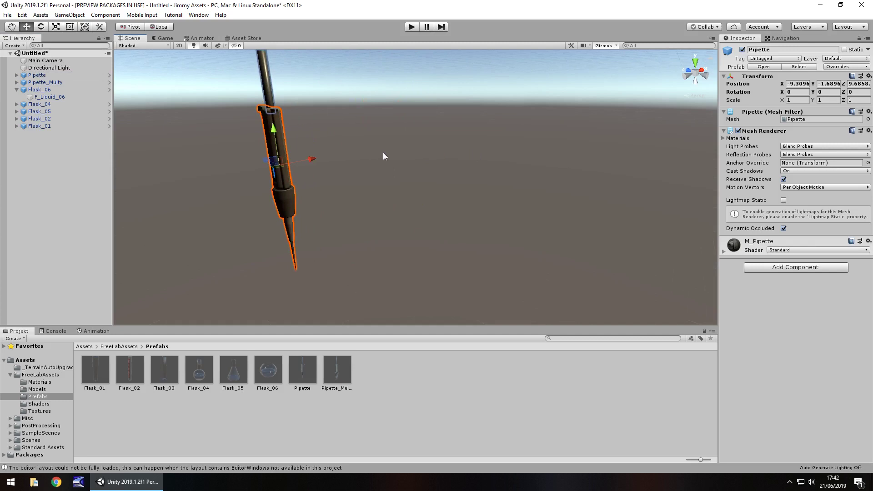
pyautogui.click(448, 236)
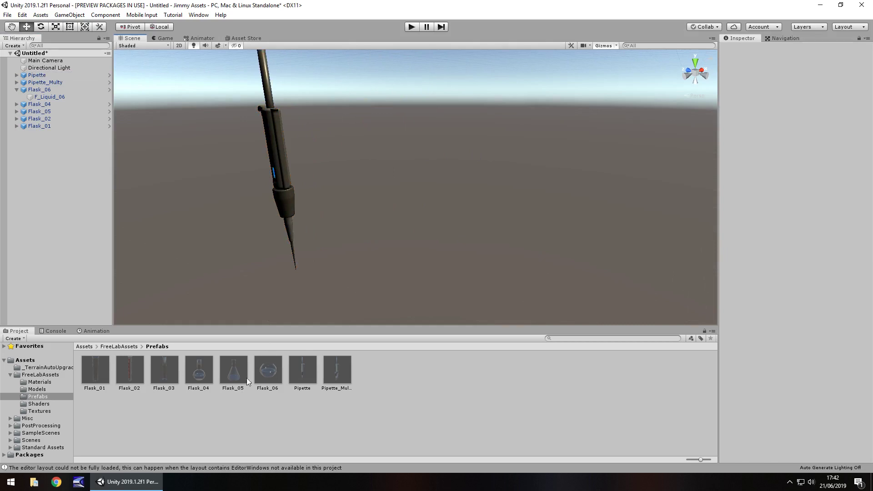
# Step: Inspect the Flask_04 prefab, then frame Flask_02 and Flask_05 in the scene
pyautogui.doubleClick(199, 375)
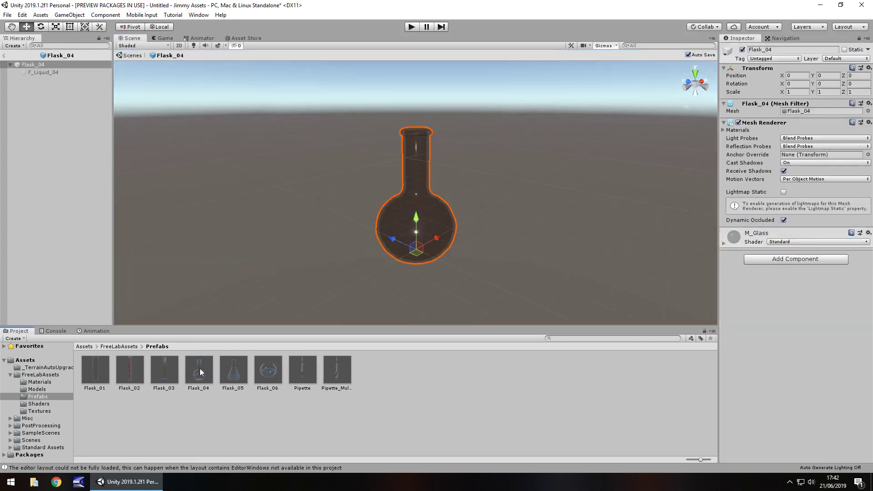
pyautogui.click(3, 55)
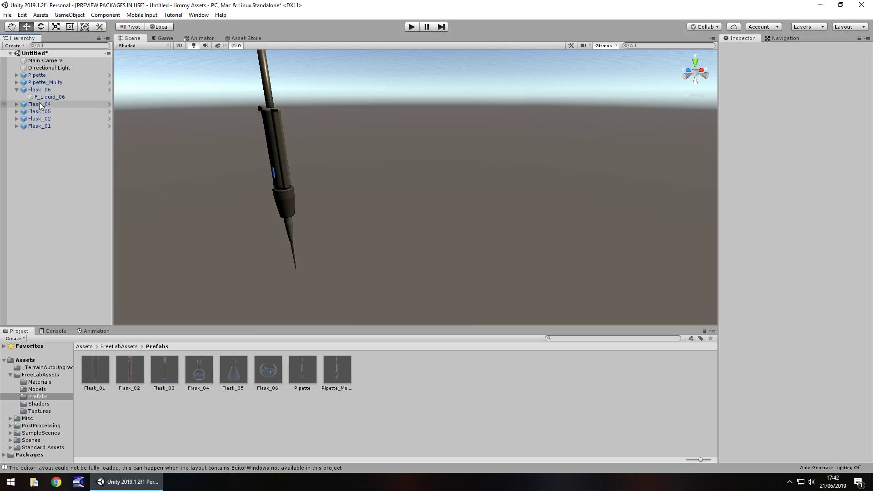
pyautogui.click(40, 119)
pyautogui.press('f')
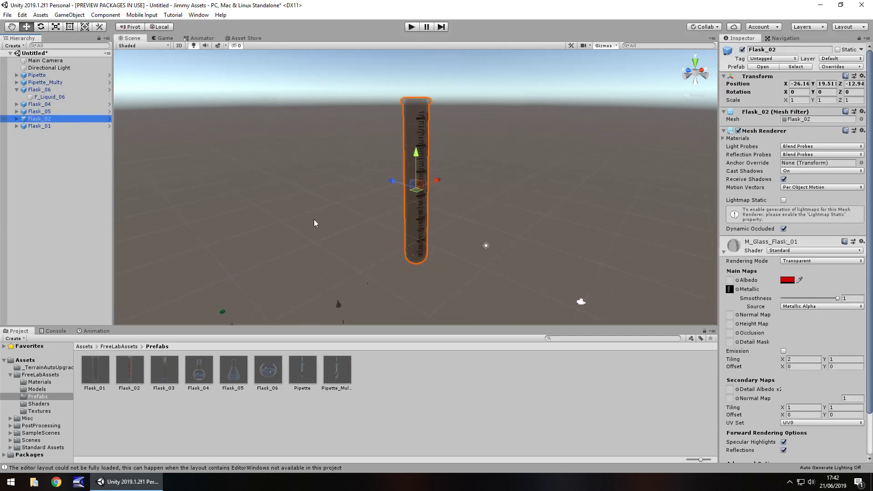
pyautogui.click(39, 111)
pyautogui.press('f')
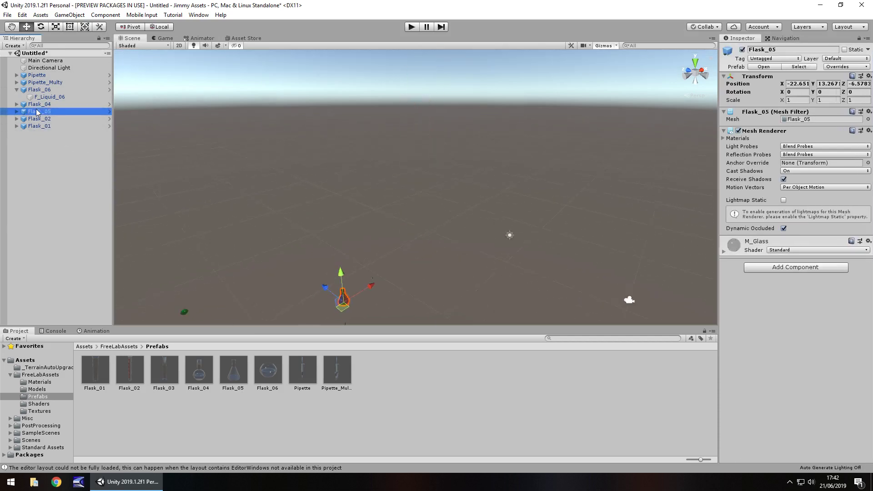
# Step: Make the M_Glass albedo black at alpha 255 and set Rendering Mode to Opaque
pyautogui.click(723, 253)
pyautogui.click(787, 280)
pyautogui.moveTo(116, 84); pyautogui.dragTo(186, 138)
pyautogui.click(172, 87)
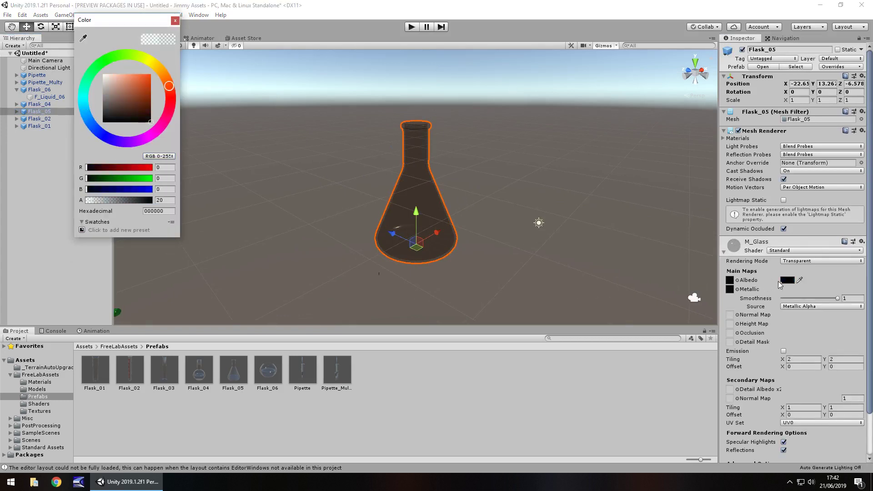
pyautogui.moveTo(99, 200); pyautogui.dragTo(196, 204)
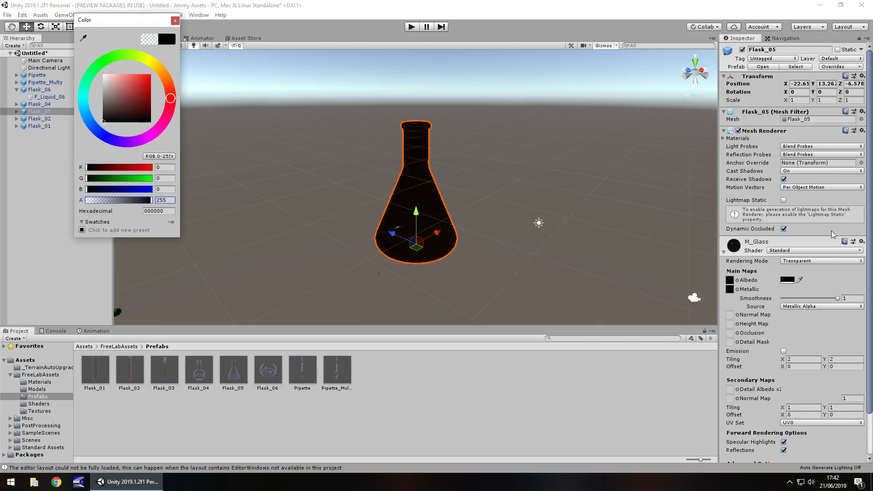
pyautogui.click(804, 261)
pyautogui.click(791, 269)
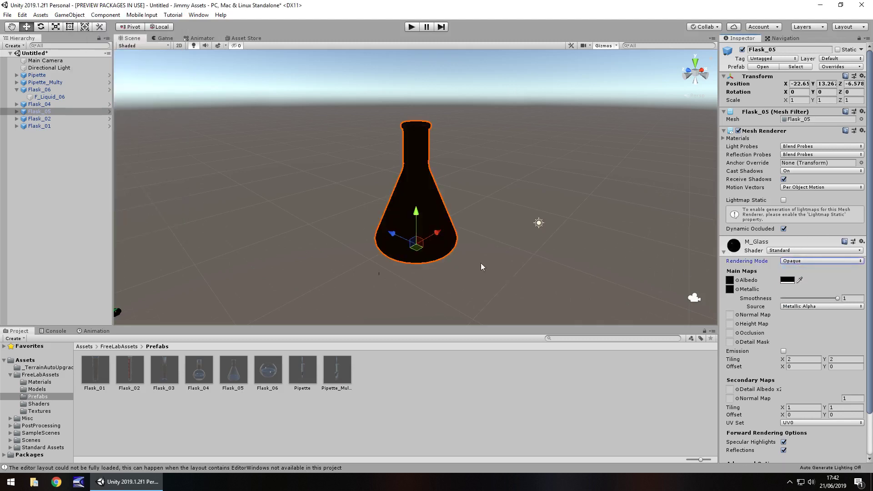
# Step: Change the M_Glass albedo colour to bright pure red
pyautogui.click(789, 280)
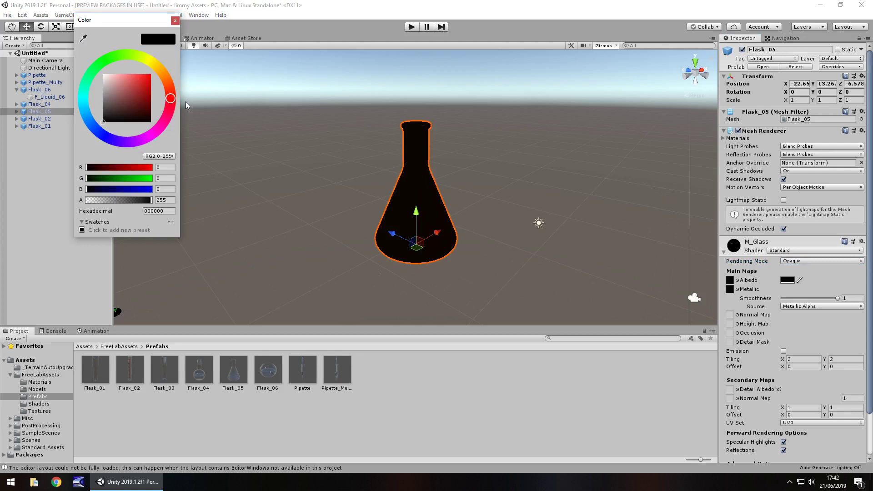
pyautogui.click(139, 89)
pyautogui.moveTo(140, 89); pyautogui.dragTo(155, 53)
pyautogui.click(176, 20)
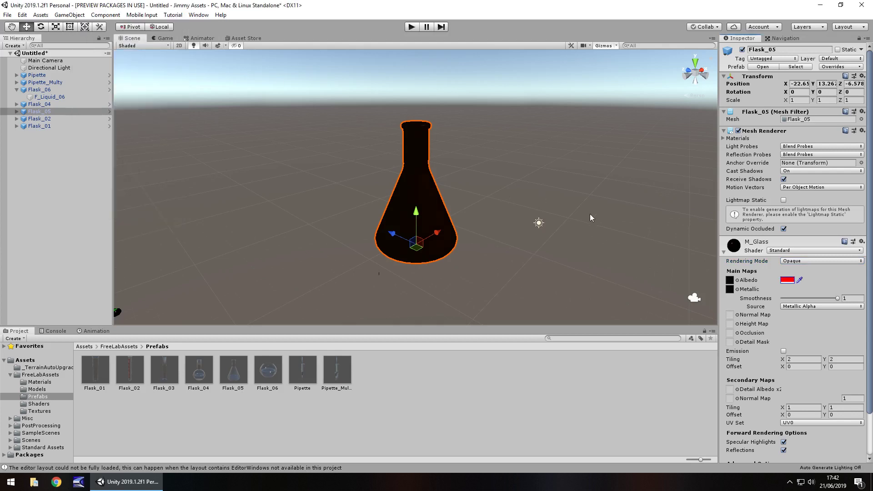
# Step: Set the M_Glass Metallic texture to None and orbit to view the flask
pyautogui.click(737, 290)
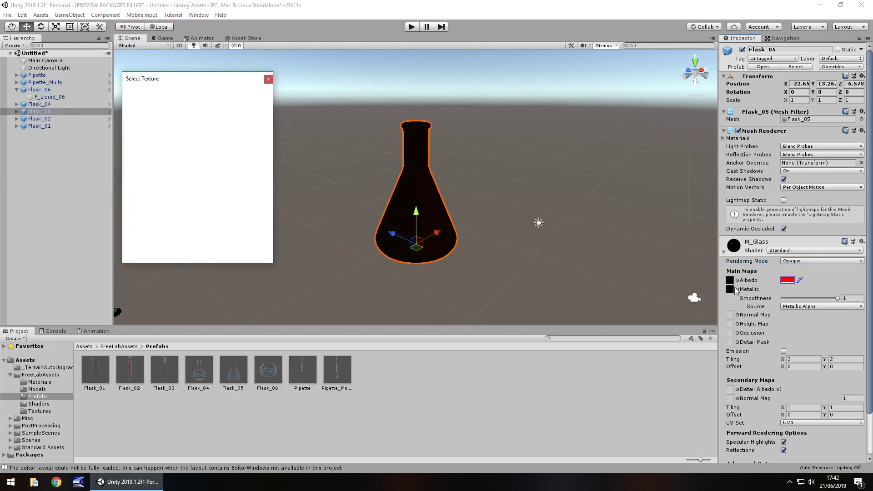
pyautogui.moveTo(269, 190); pyautogui.dragTo(194, 111)
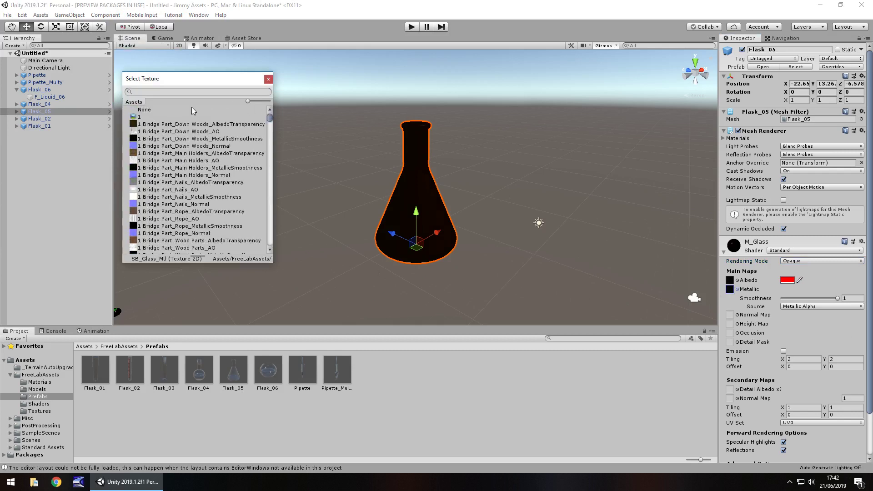
pyautogui.click(144, 111)
pyautogui.click(269, 79)
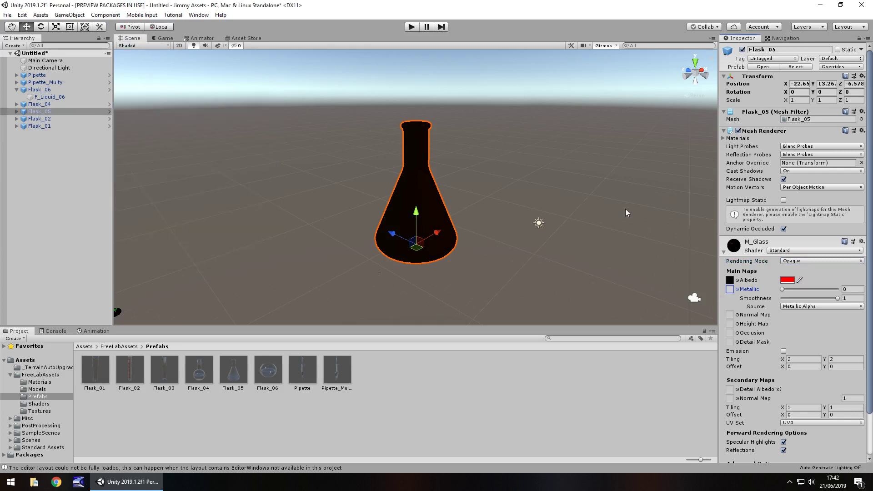
pyautogui.click(340, 222)
pyautogui.moveTo(480, 197); pyautogui.dragTo(305, 242, button='right')
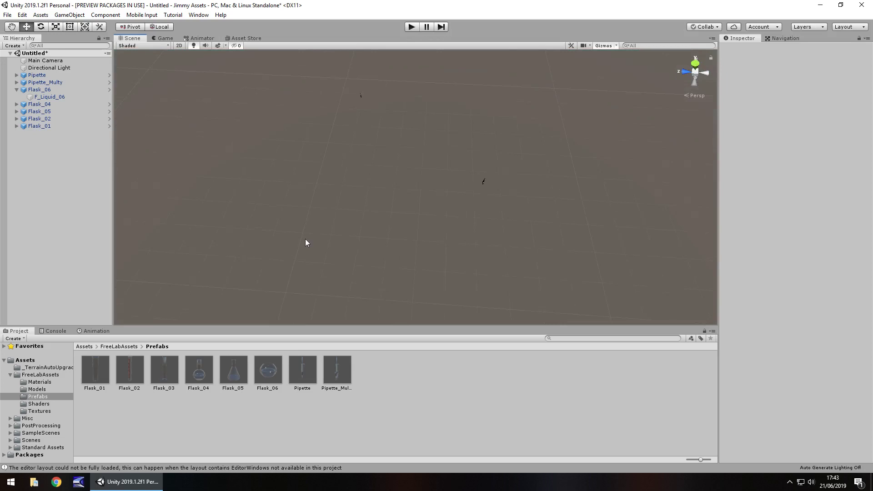
pyautogui.moveTo(308, 211); pyautogui.dragTo(336, 229, button='right')
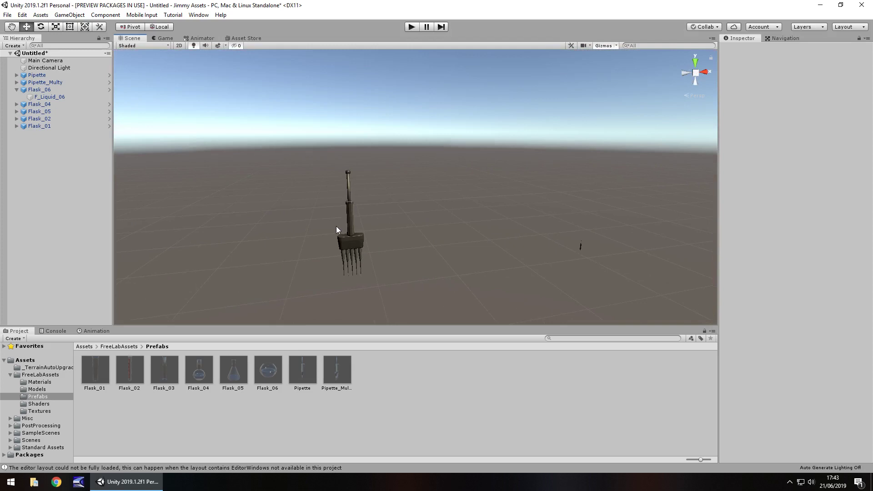